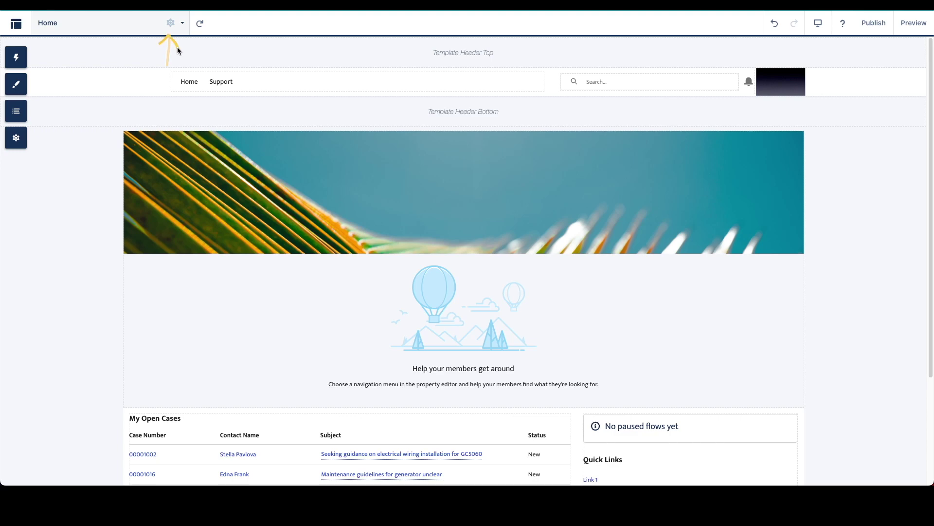
# - Open the Home page's settings panel with the list of site pages
pyautogui.click(170, 22)
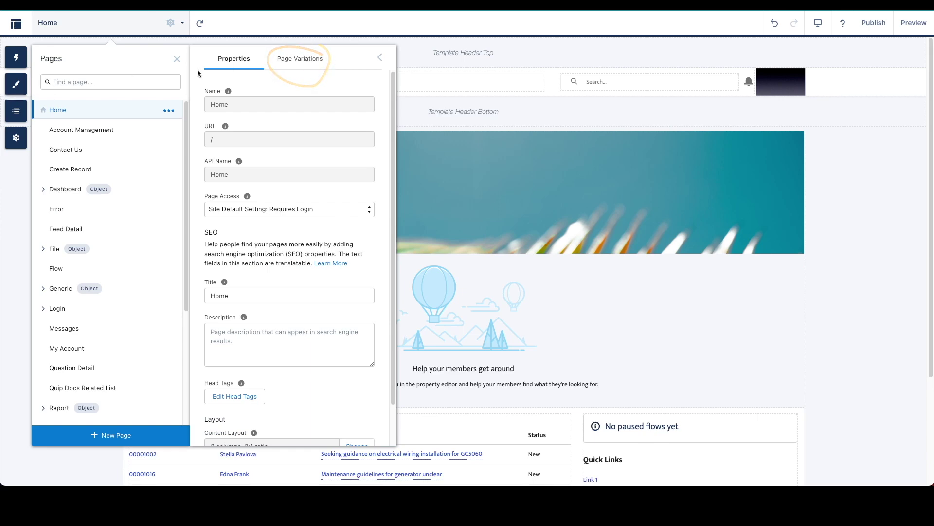
# - Show the Home page's variations and start a new page variation
pyautogui.click(299, 59)
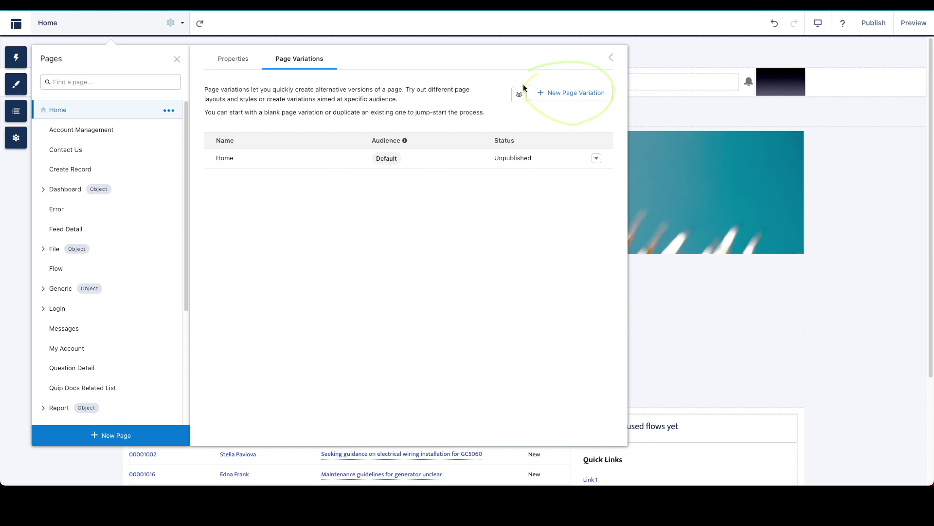
pyautogui.click(544, 92)
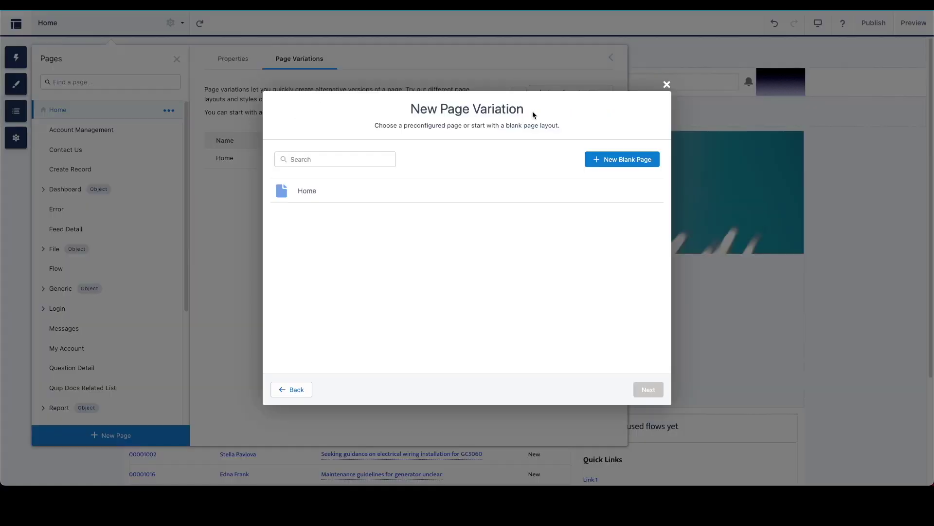
# - Start the HomeStandardUser variation from a blank page with one full-width column
pyautogui.click(626, 160)
pyautogui.scroll(-1, 610, 160)
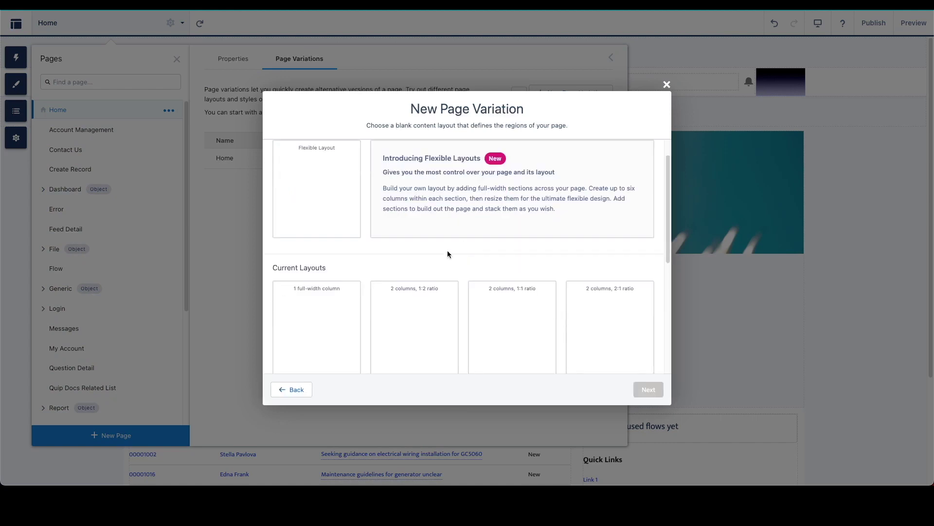
pyautogui.click(329, 300)
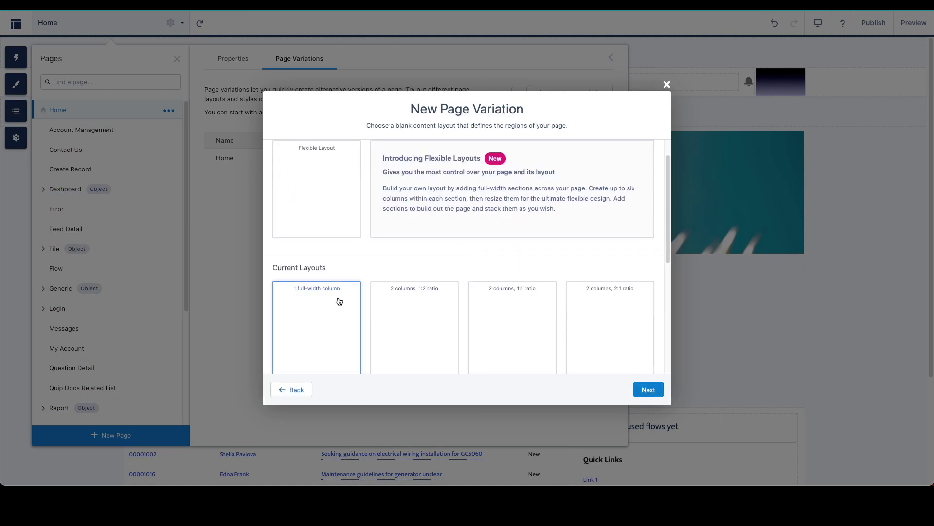
pyautogui.click(648, 389)
pyautogui.write('Ho')
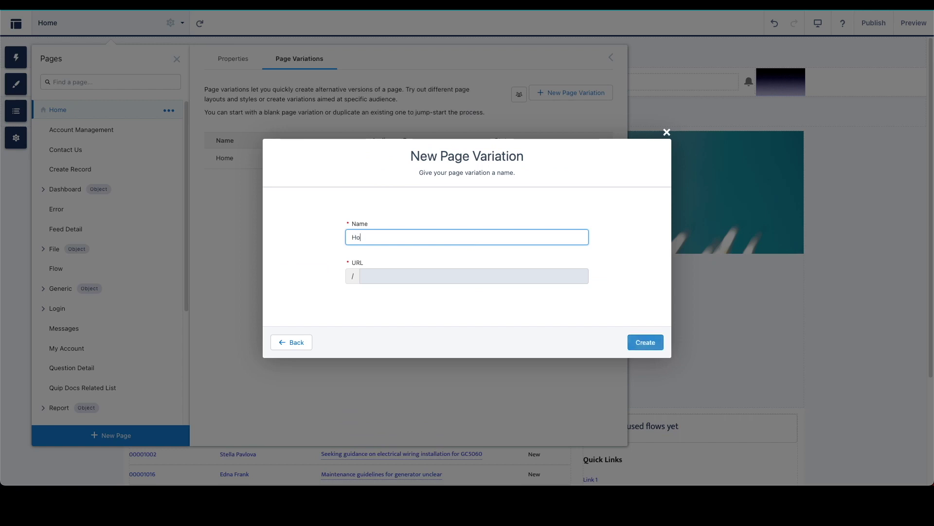
pyautogui.write('meStandardU')
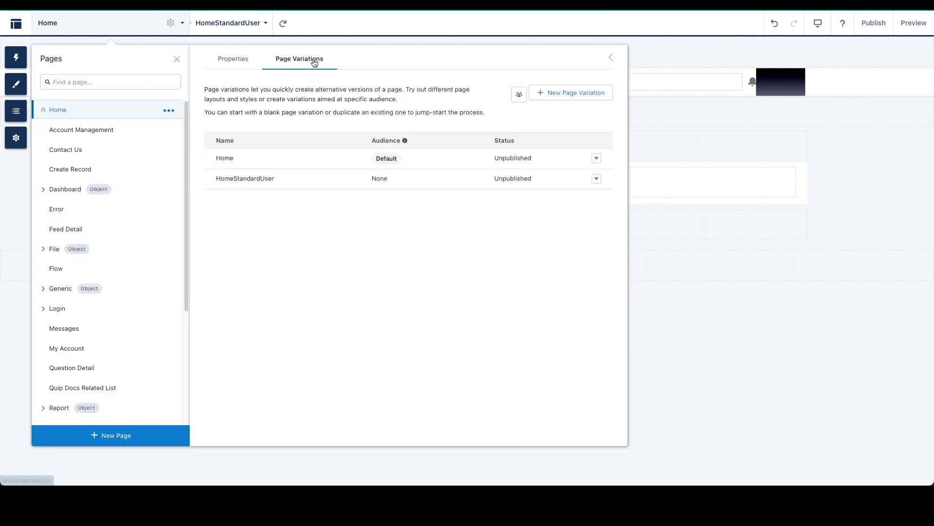
# - Choose to assign an audience to the HomeStandardUser variation
pyautogui.moveTo(211, 178); pyautogui.dragTo(279, 178)
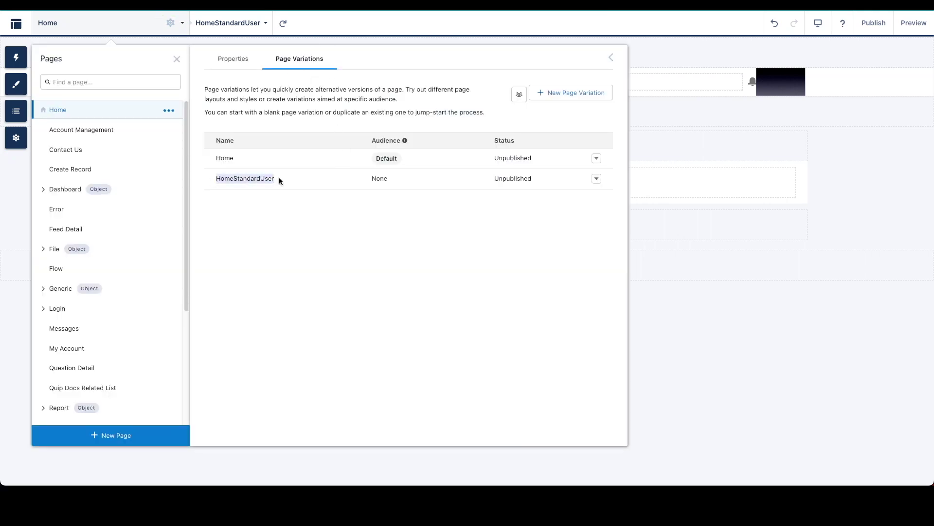
pyautogui.click(360, 224)
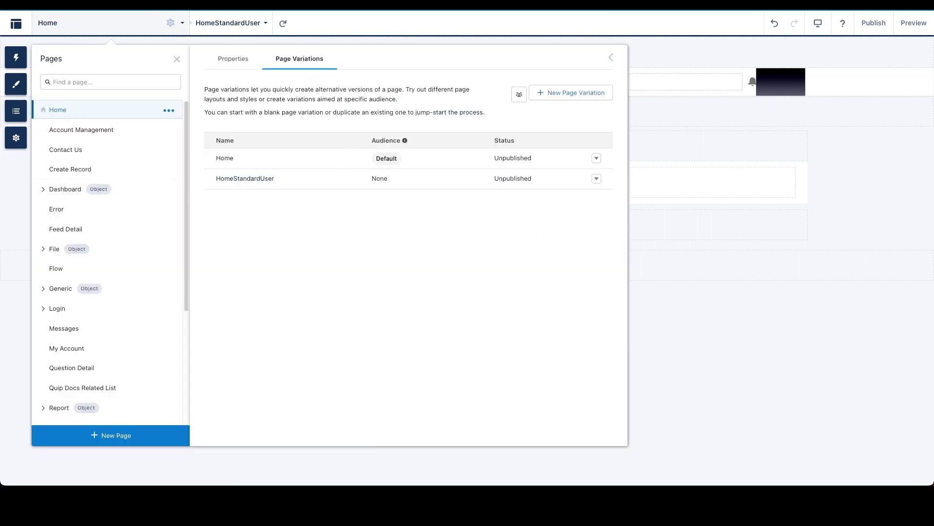
pyautogui.click(596, 179)
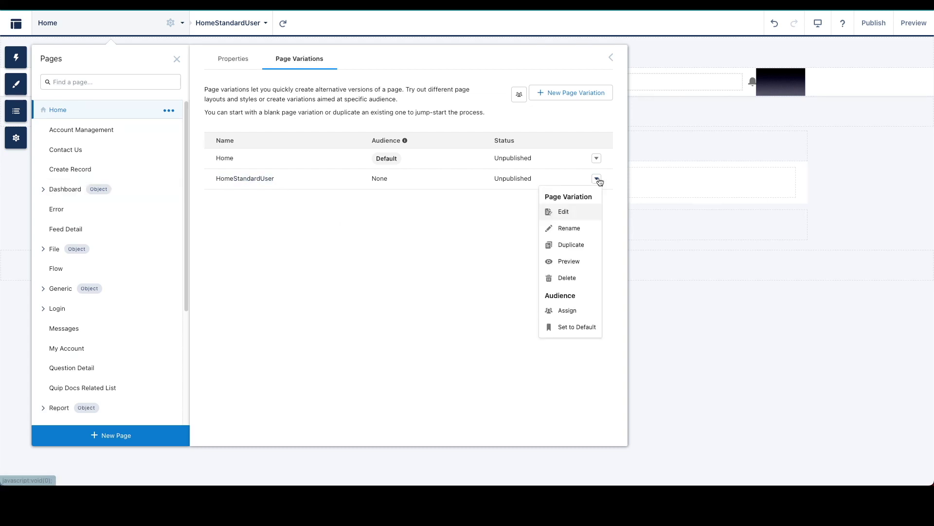
pyautogui.click(577, 311)
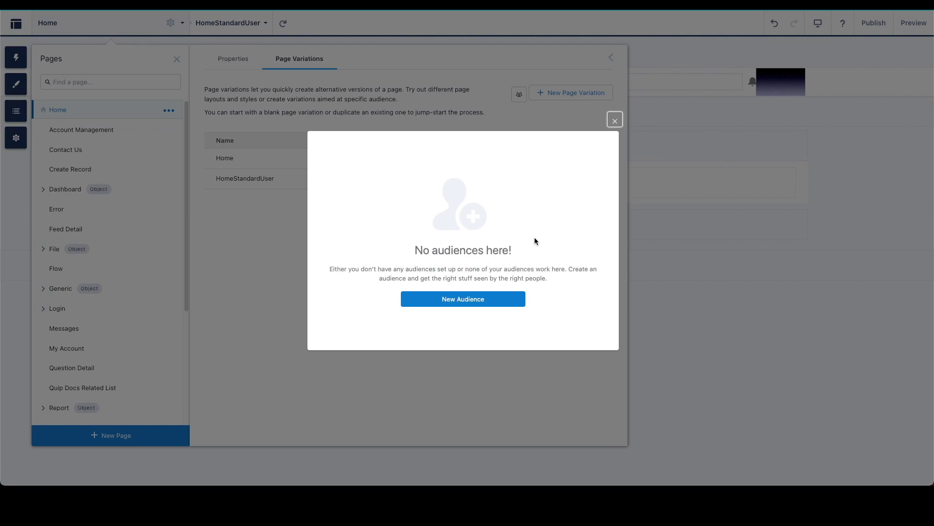
# - Create audience StandardUser with criterion Profile equals Standard User, then save and assign it
pyautogui.click(475, 303)
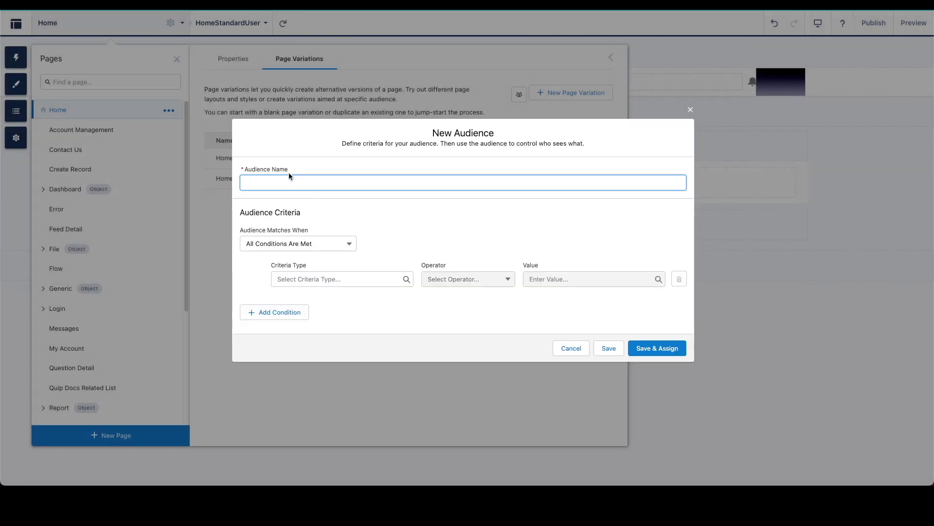
pyautogui.write('Standard')
pyautogui.write('User')
pyautogui.click(371, 238)
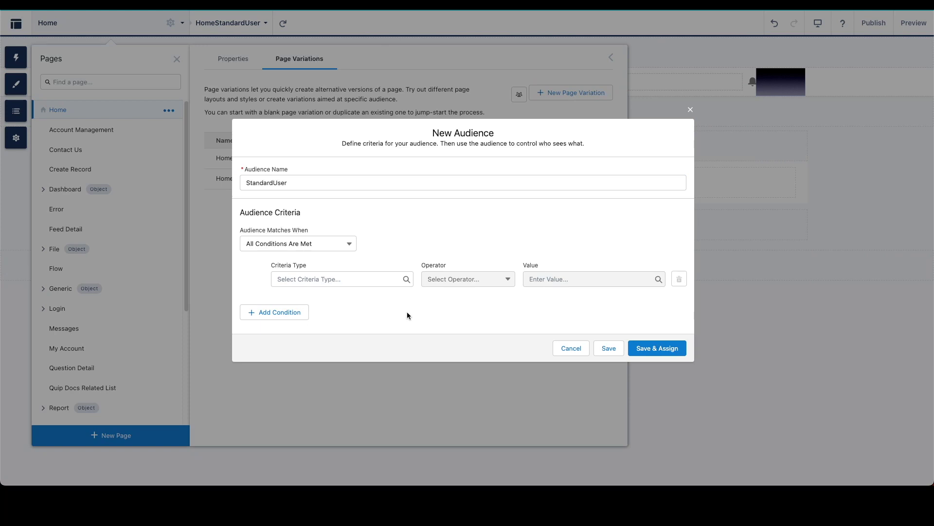
pyautogui.click(381, 277)
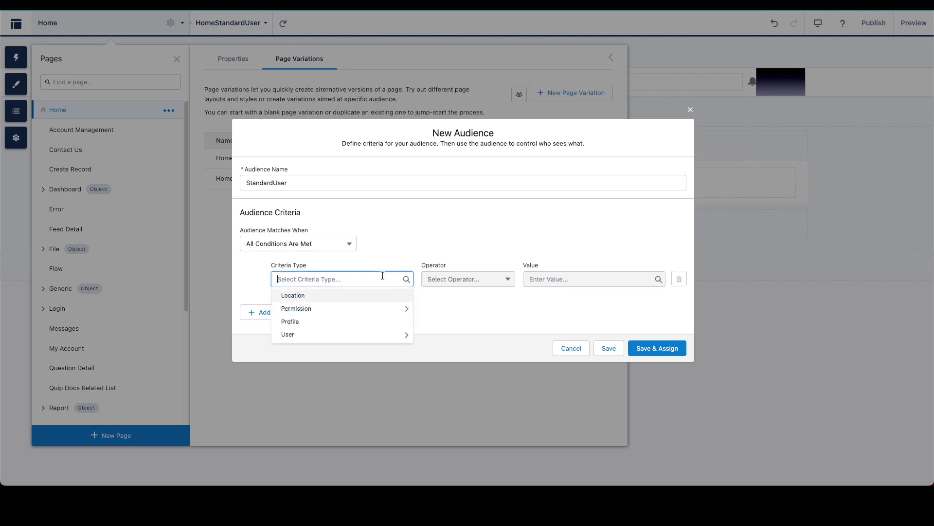
pyautogui.click(348, 308)
pyautogui.press('BackSpace')
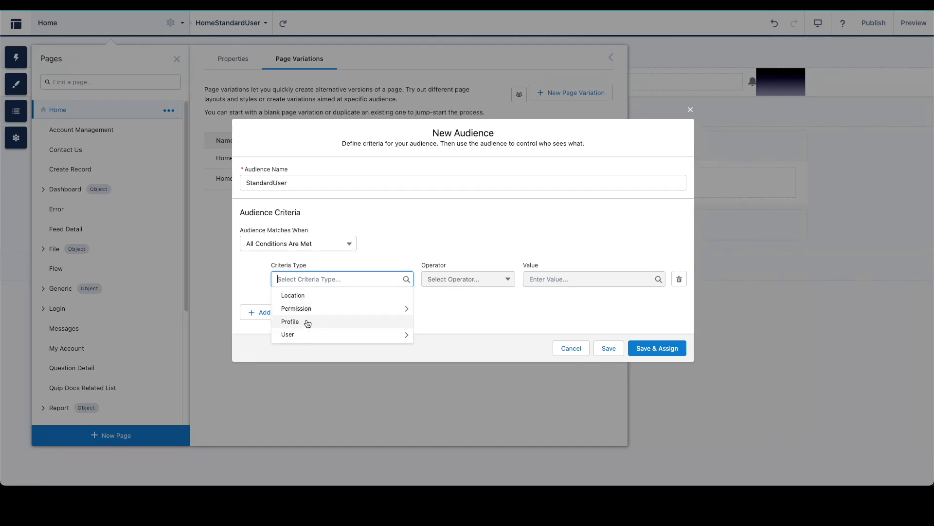
pyautogui.click(307, 321)
pyautogui.click(619, 280)
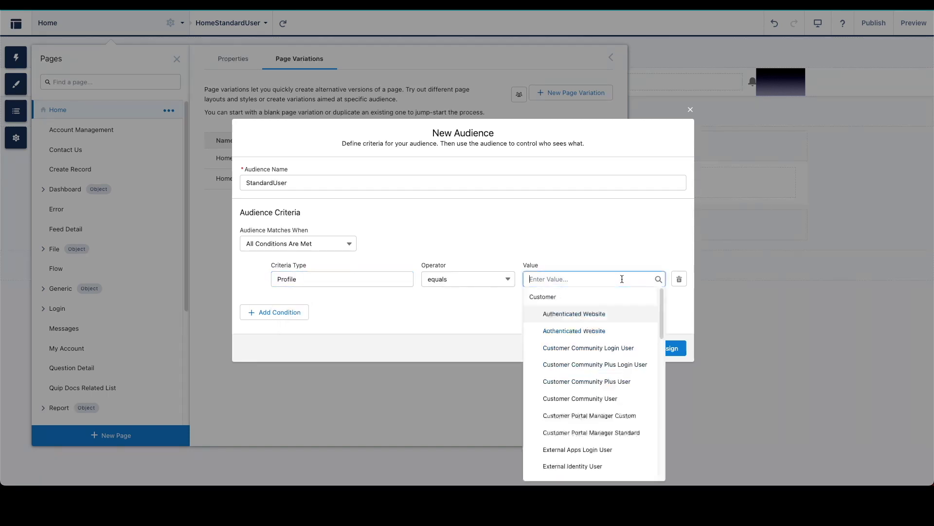
pyautogui.scroll(-5, 591, 363)
pyautogui.scroll(-5, 592, 363)
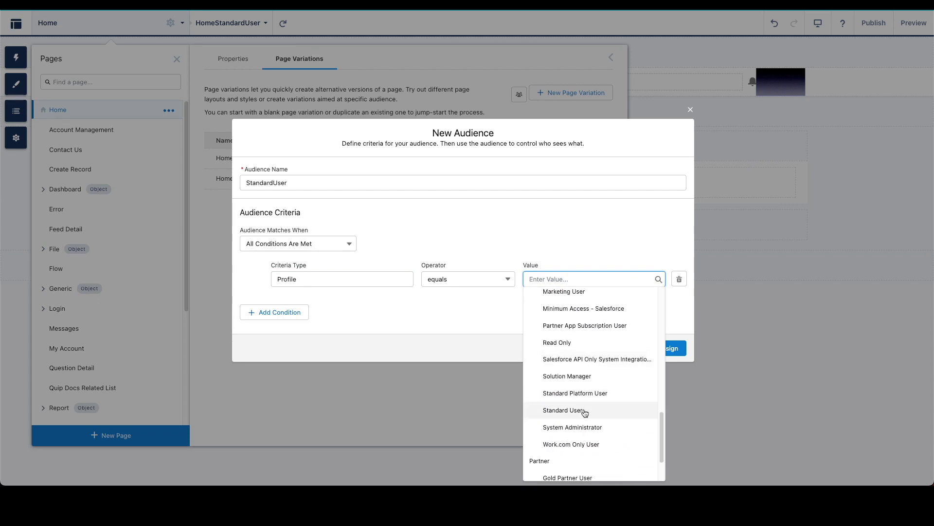
pyautogui.click(585, 414)
pyautogui.click(659, 358)
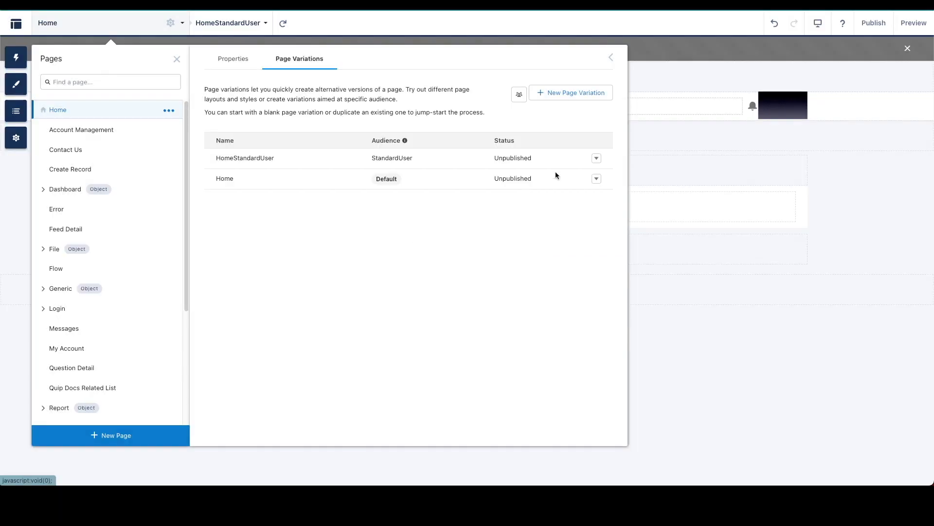
pyautogui.click(596, 160)
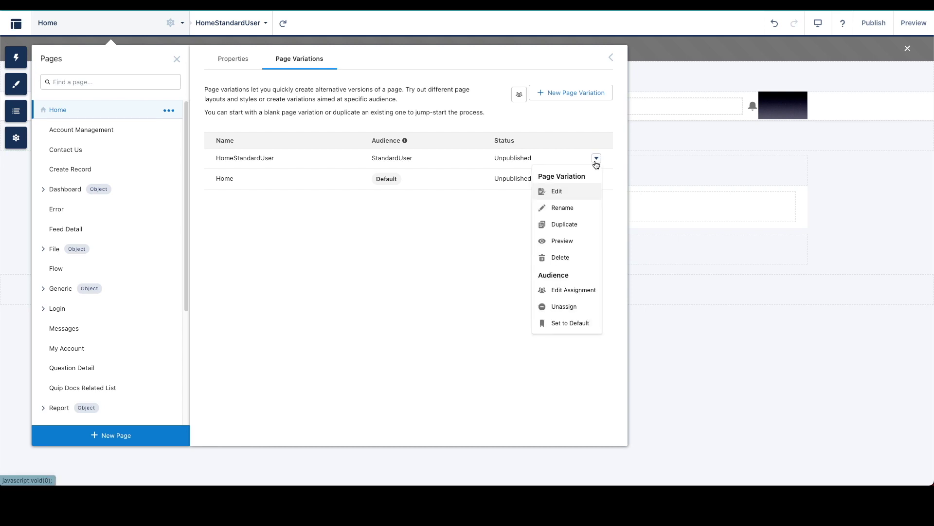
pyautogui.click(574, 291)
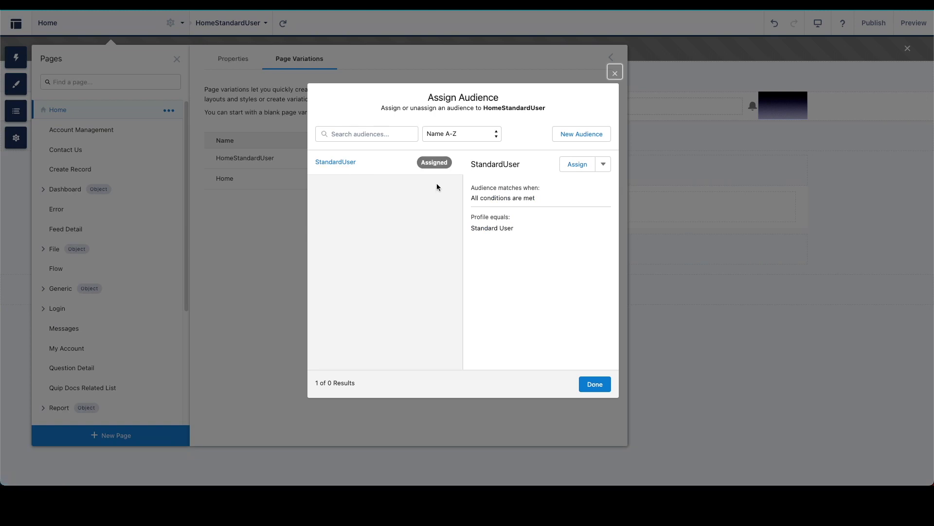
pyautogui.press('Escape')
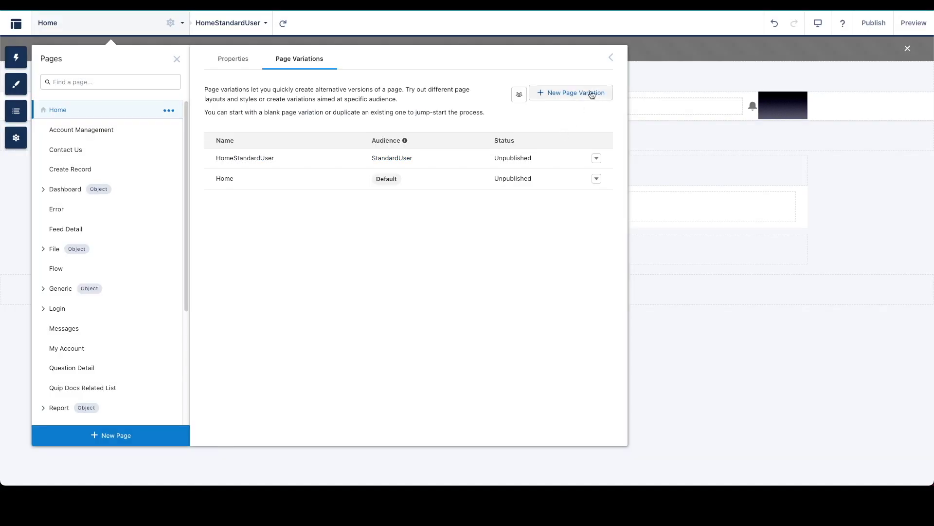
# - Create the blank HomeAdmin variation using the 2 columns 2:1 layout
pyautogui.click(592, 93)
pyautogui.click(610, 159)
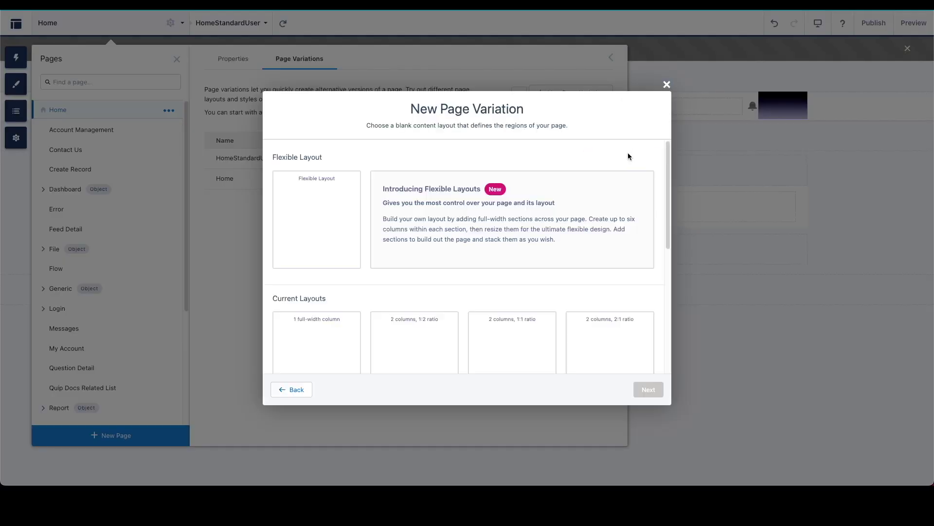
pyautogui.click(611, 332)
pyautogui.click(648, 390)
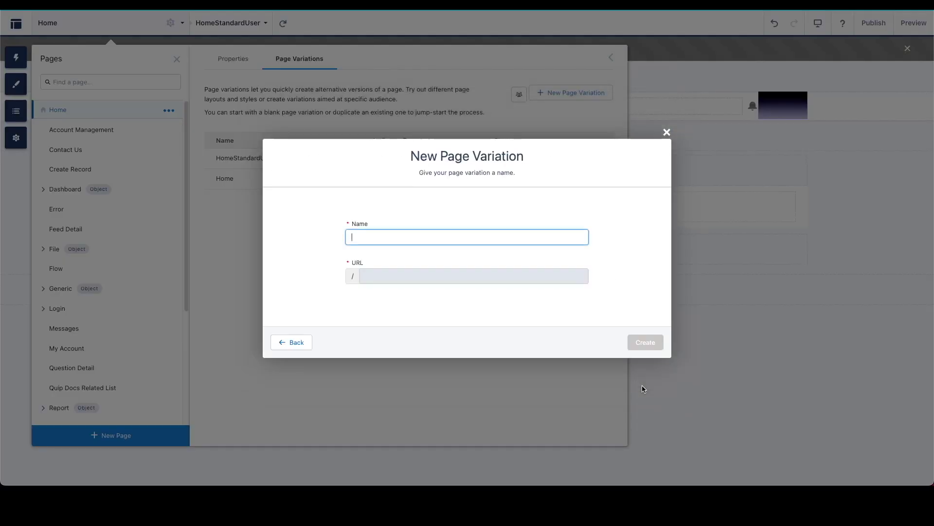
pyautogui.write('Home')
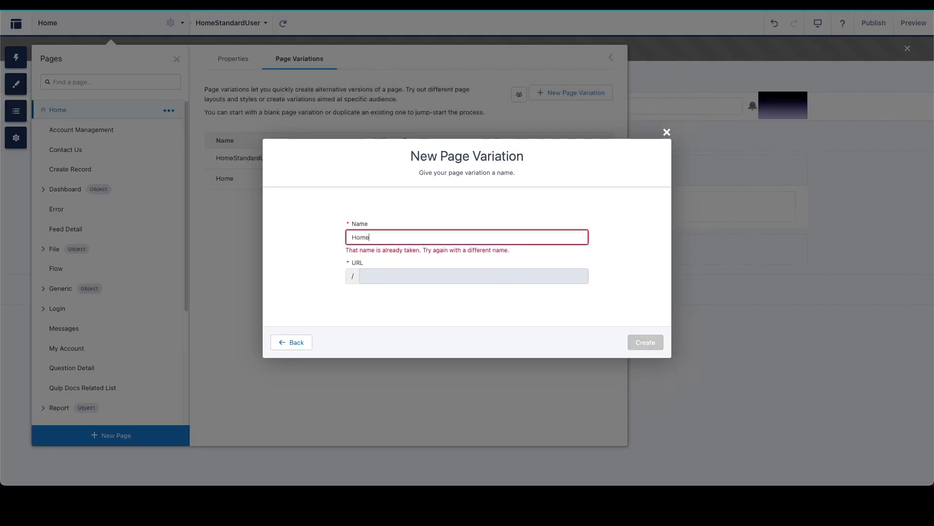
pyautogui.write('Admin')
pyautogui.click(645, 341)
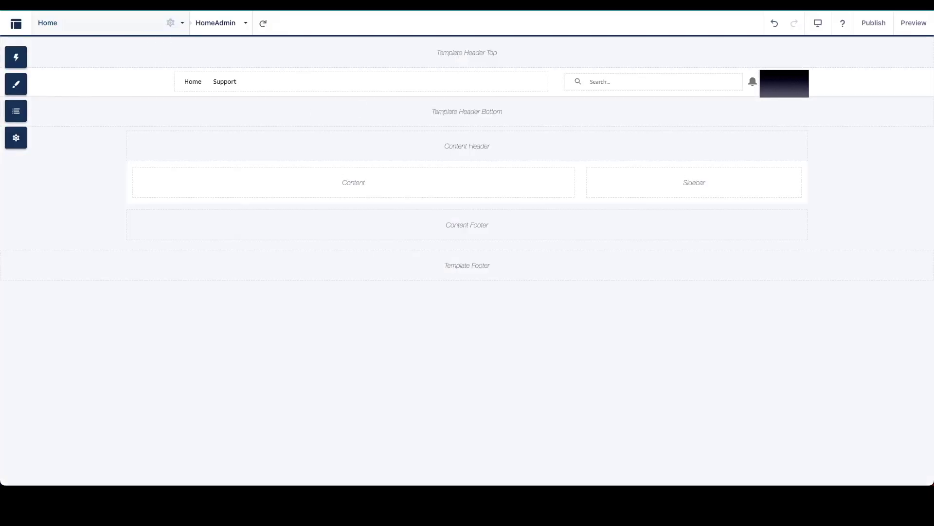
# - Open audience assignment for the HomeAdmin variation and begin a new audience
pyautogui.click(170, 22)
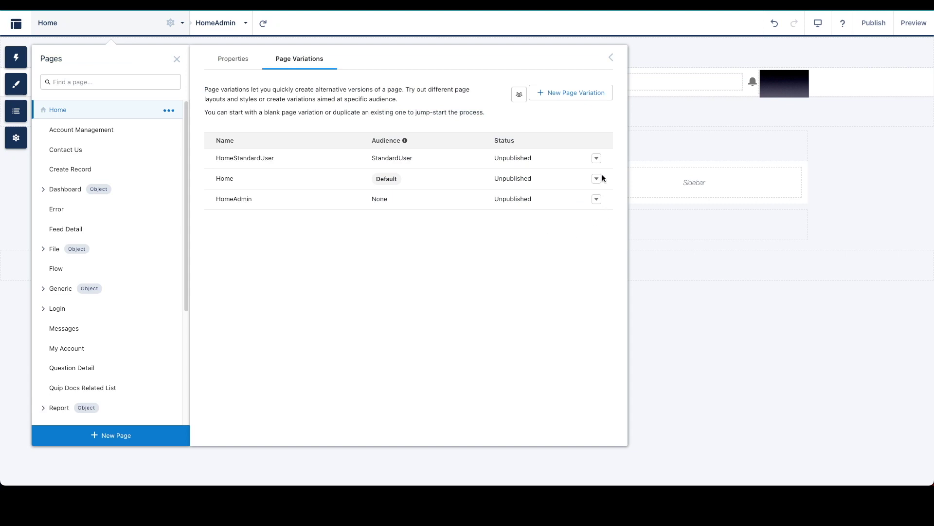
pyautogui.click(597, 200)
pyautogui.click(575, 329)
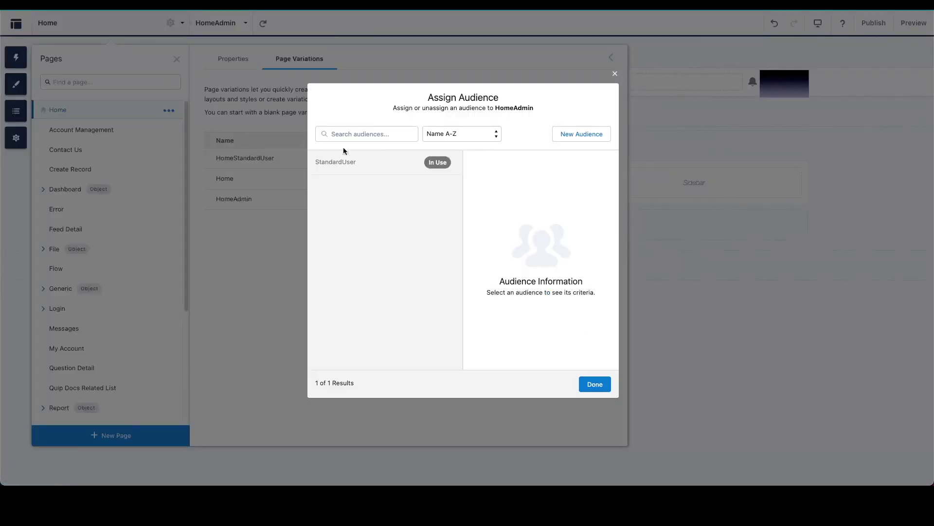
pyautogui.moveTo(311, 171); pyautogui.dragTo(441, 177)
pyautogui.moveTo(442, 151); pyautogui.dragTo(413, 157)
pyautogui.moveTo(576, 152); pyautogui.dragTo(586, 152)
pyautogui.click(581, 133)
# - Name the audience Admin, set Profile equals System Administrator, then save and assign
pyautogui.click(355, 183)
pyautogui.write('A')
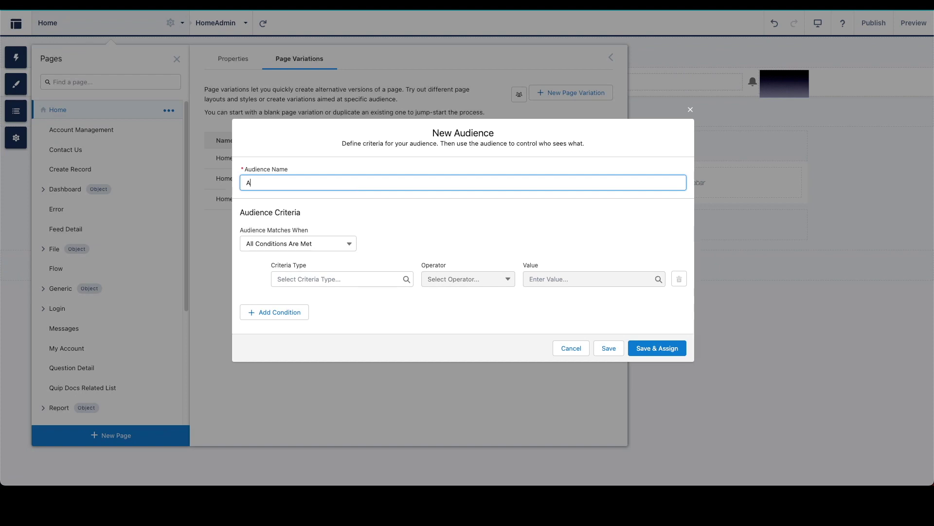
pyautogui.write('dmin')
pyautogui.click(351, 279)
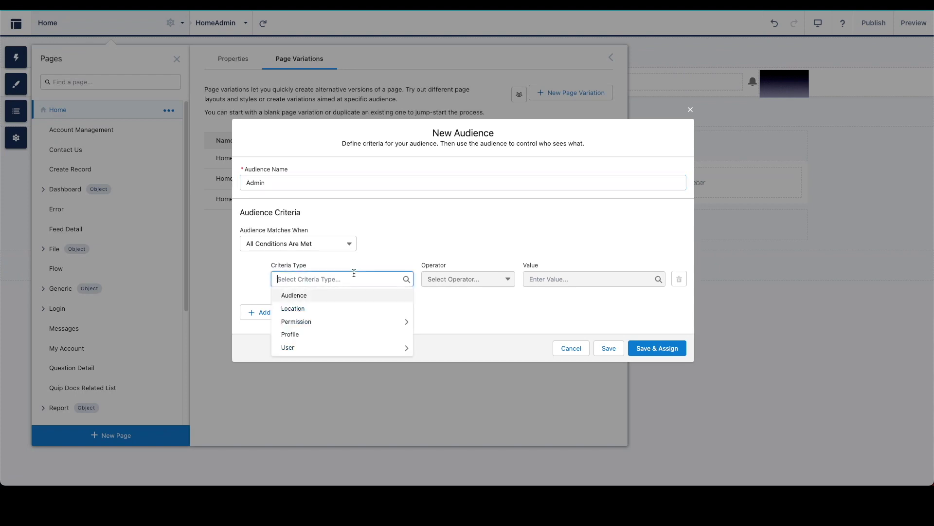
pyautogui.click(342, 336)
pyautogui.click(595, 278)
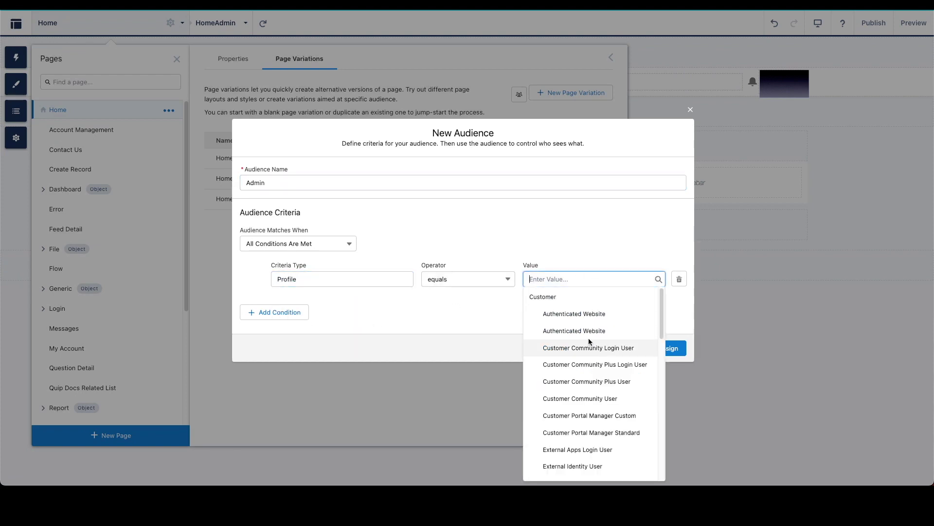
pyautogui.scroll(-5, 587, 343)
pyautogui.click(585, 369)
pyautogui.click(668, 355)
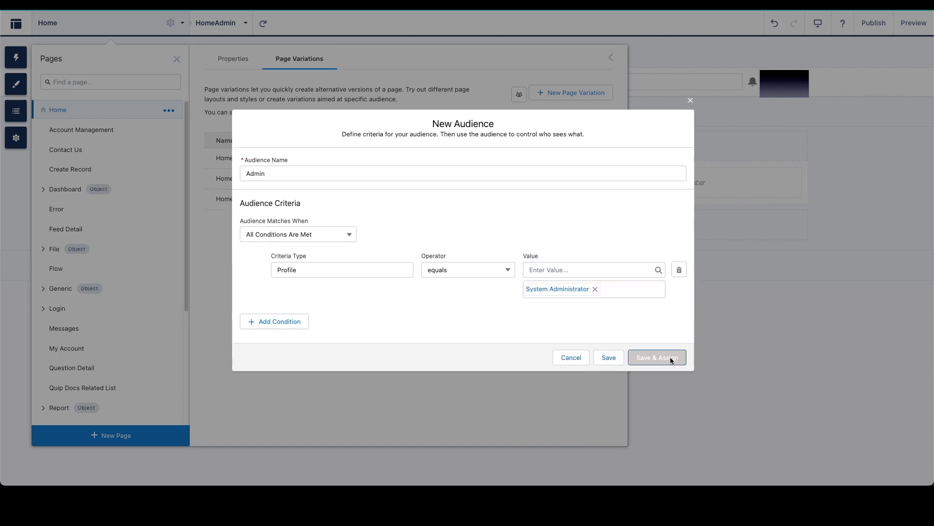